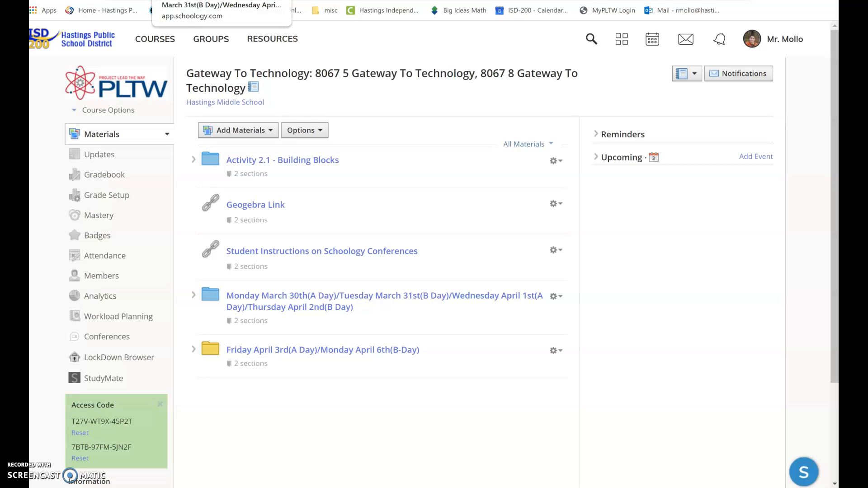
Open the Monday March 30th week folder and browse its videos, assignment and notes.
left_click(221, 10)
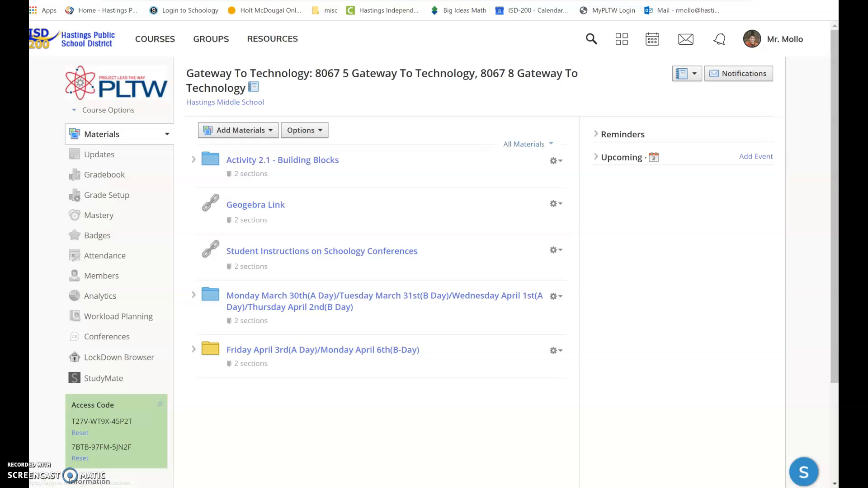
left_click(319, 296)
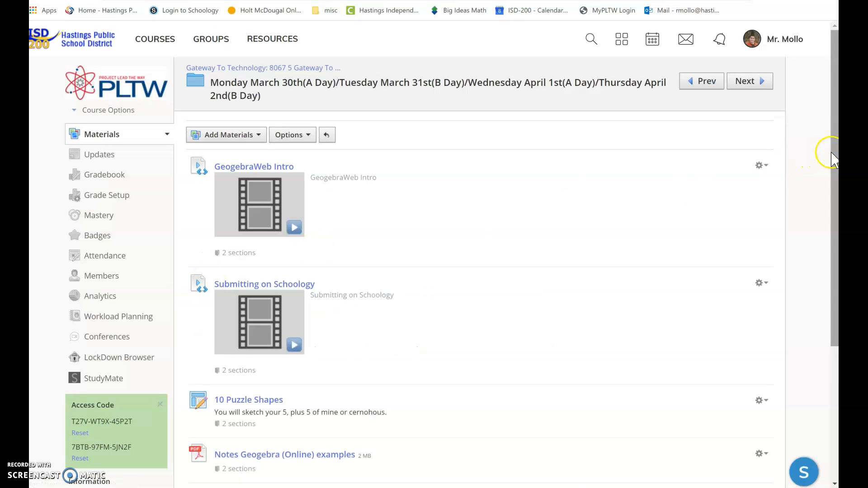
left_click_drag(833, 160, 834, 241)
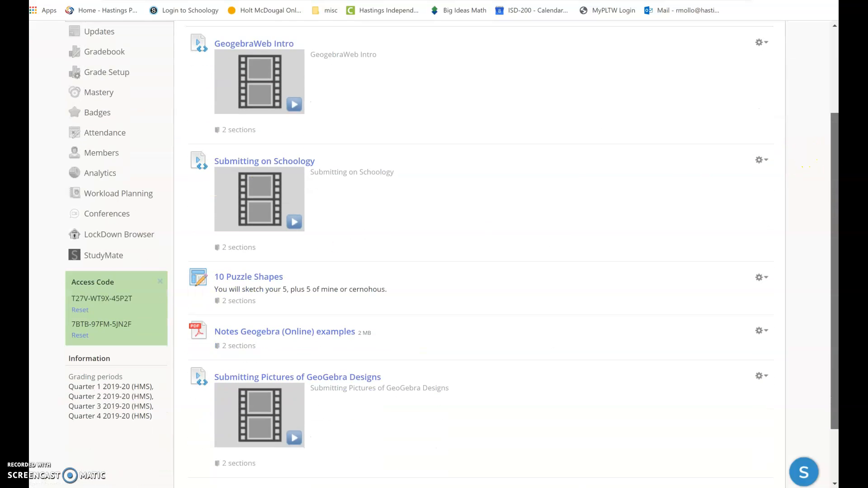
left_click_drag(833, 271, 833, 291)
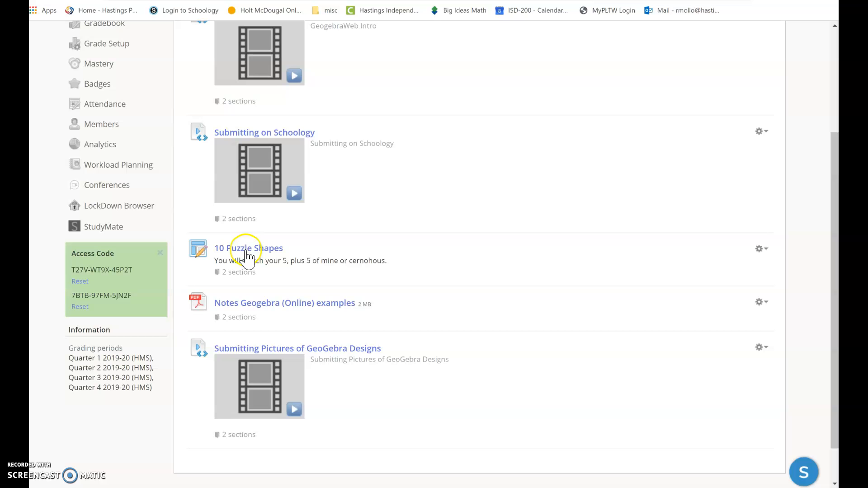
Review 10 Puzzle Shapes submissions for the 8067 8 section, then return to course materials.
left_click(248, 250)
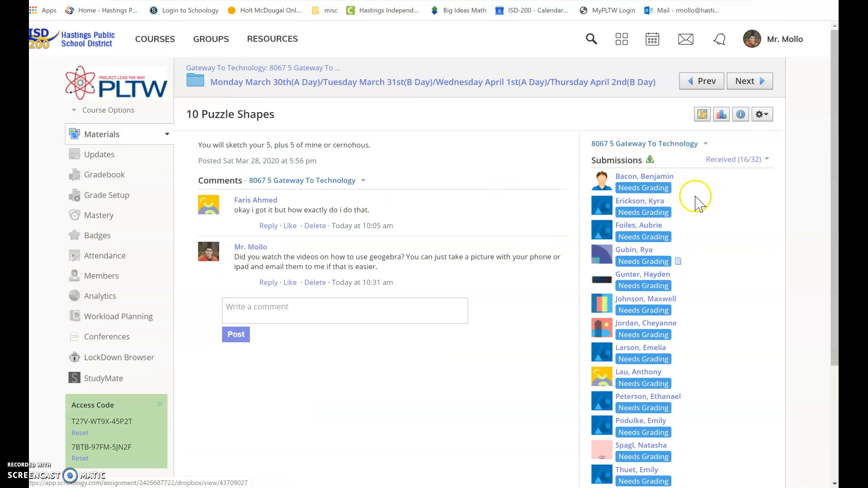
left_click(333, 180)
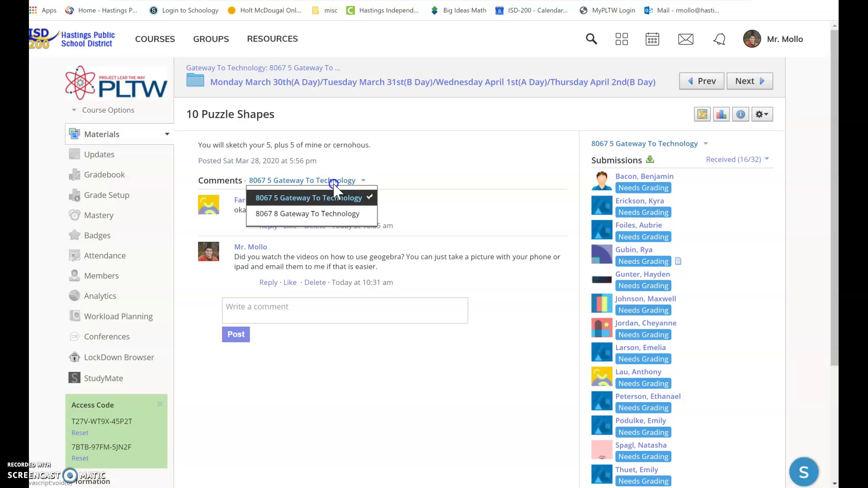
left_click(330, 213)
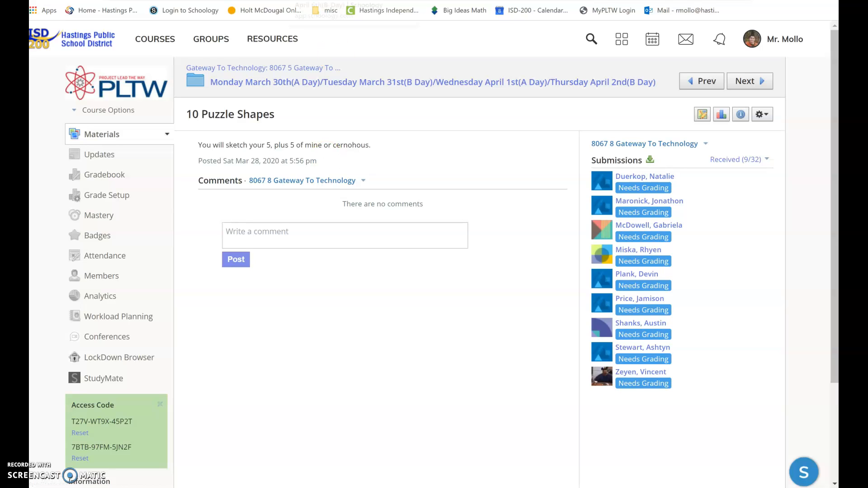
left_click(14, 10)
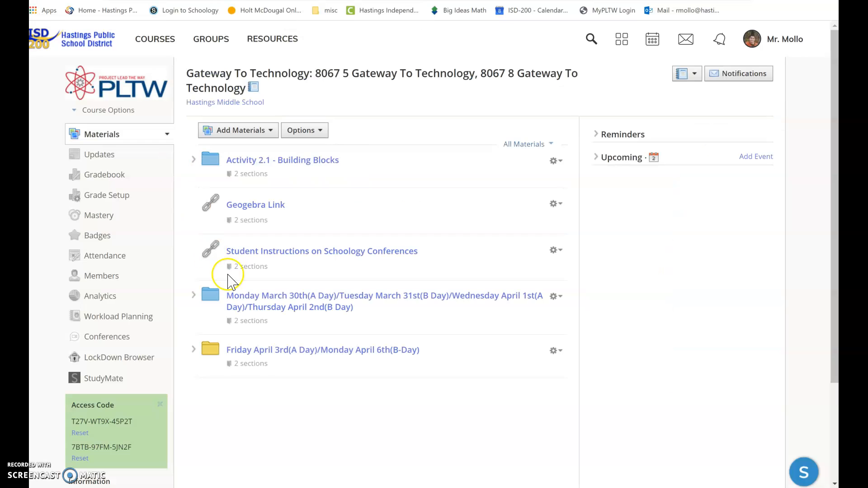
Check the Friday April 3rd Geogebra Check-In, then go to the MyPLTW Login bookmark.
left_click(361, 353)
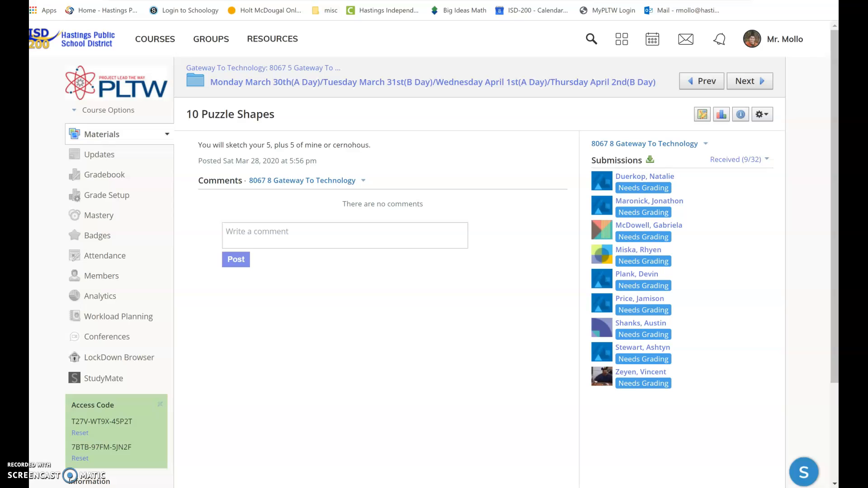
left_click(244, 82)
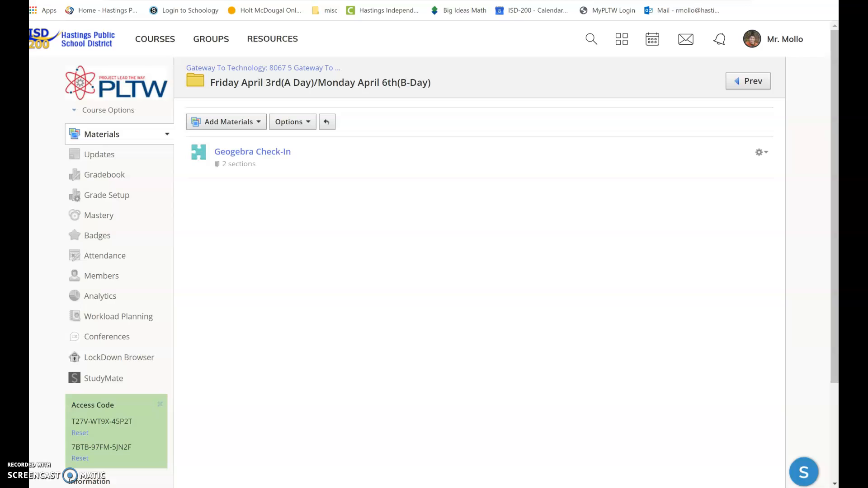
left_click(613, 10)
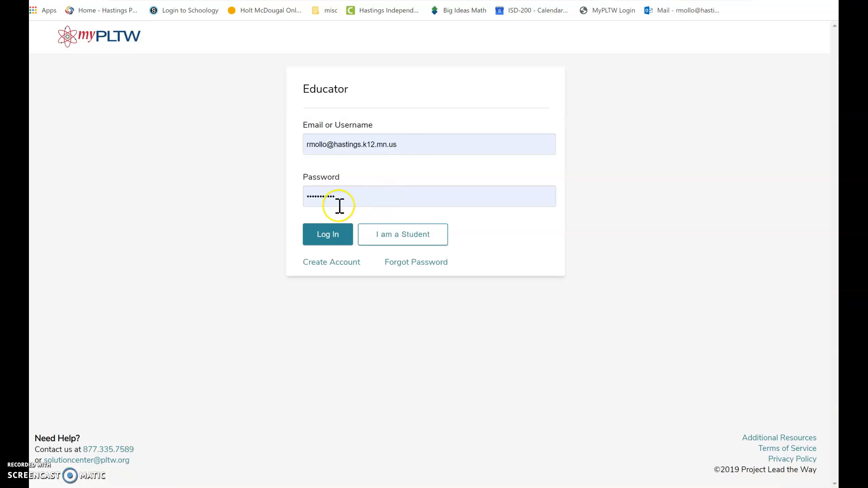
Sign in to myPLTW as an educator with the saved credentials.
left_click(327, 235)
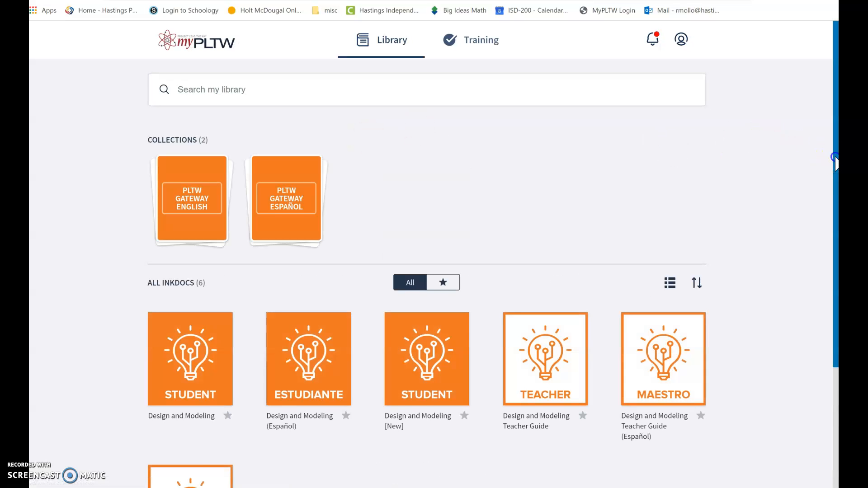
left_click_drag(834, 162, 836, 285)
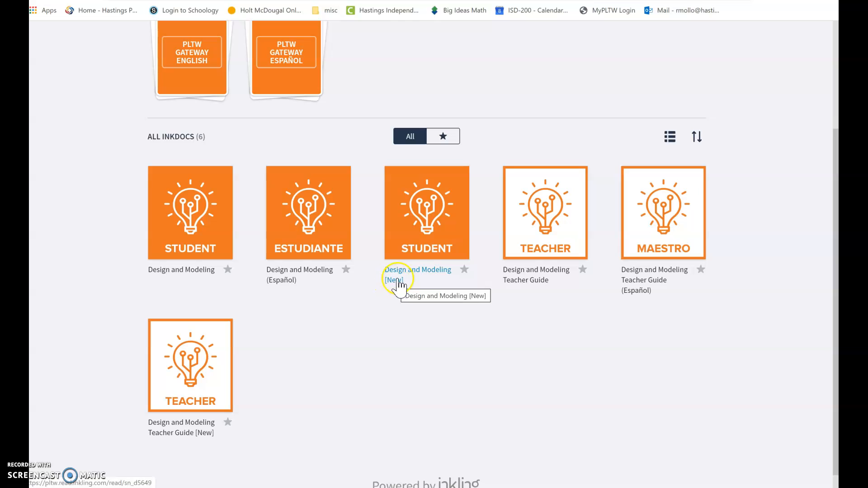
Open the Design and Modeling [New] student book to its landing page.
left_click(426, 215)
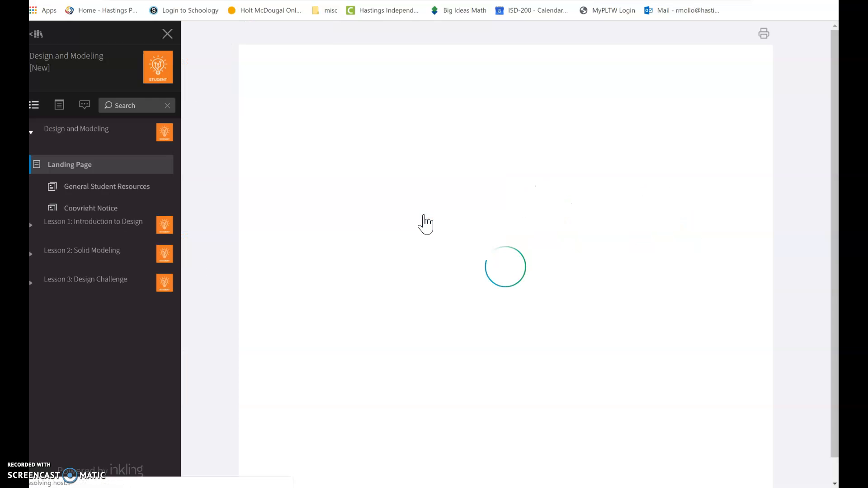